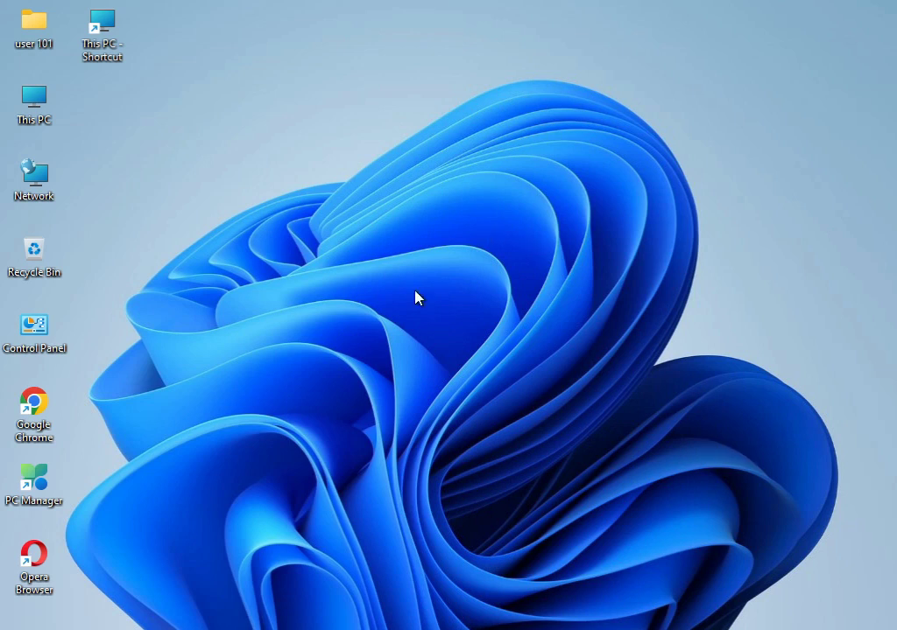
# Open the Start menu with the Windows key.
pyautogui.press('super')
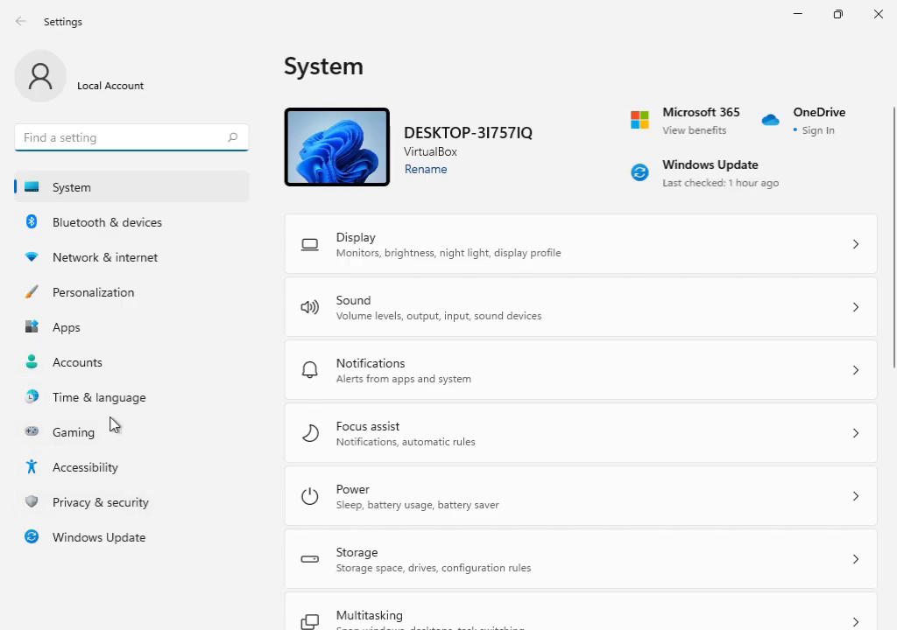
# Go to System › Troubleshoot › Other troubleshooters in Settings.
pyautogui.scroll(-2, 498, 470)
pyautogui.scroll(-3, 498, 469)
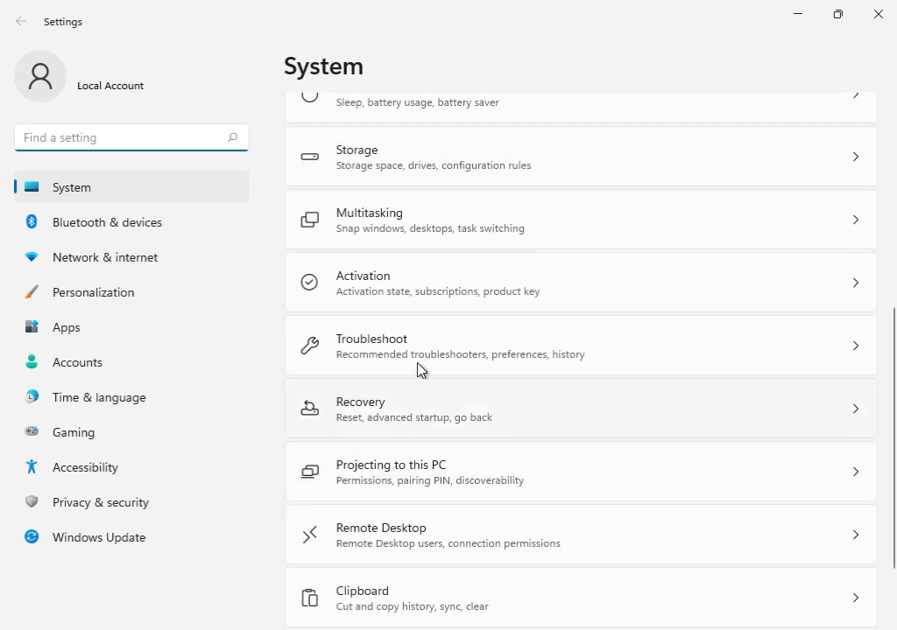
pyautogui.click(424, 360)
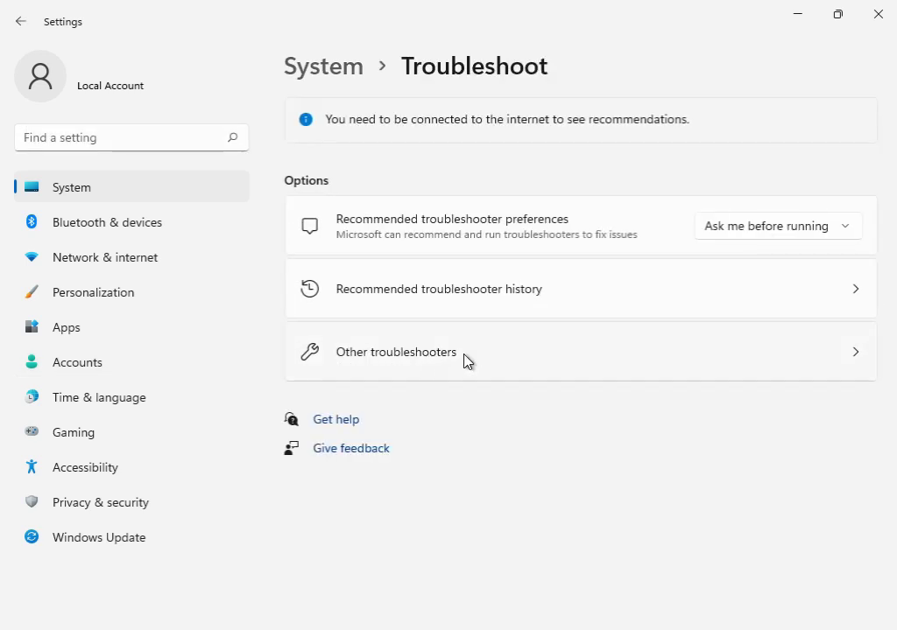
pyautogui.click(464, 359)
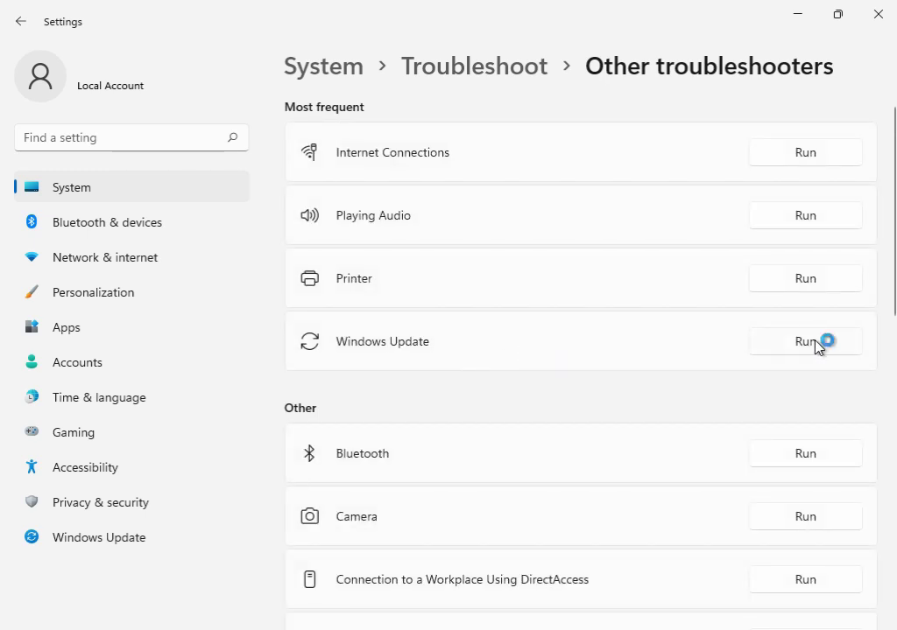
# Run the Windows Update troubleshooter, then hide all windows to show the bare desktop.
pyautogui.click(805, 341)
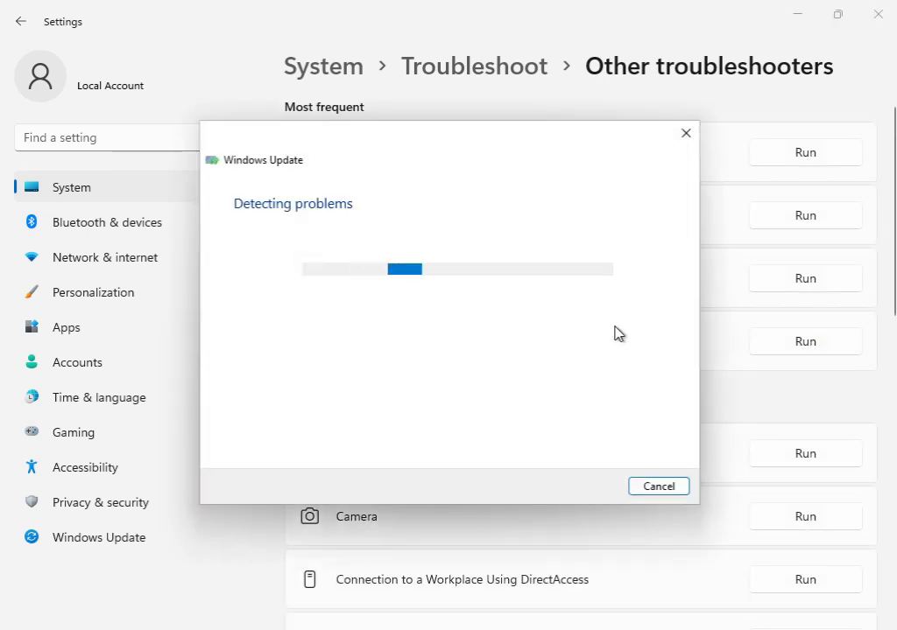
pyautogui.moveTo(456, 148); pyautogui.dragTo(548, 466)
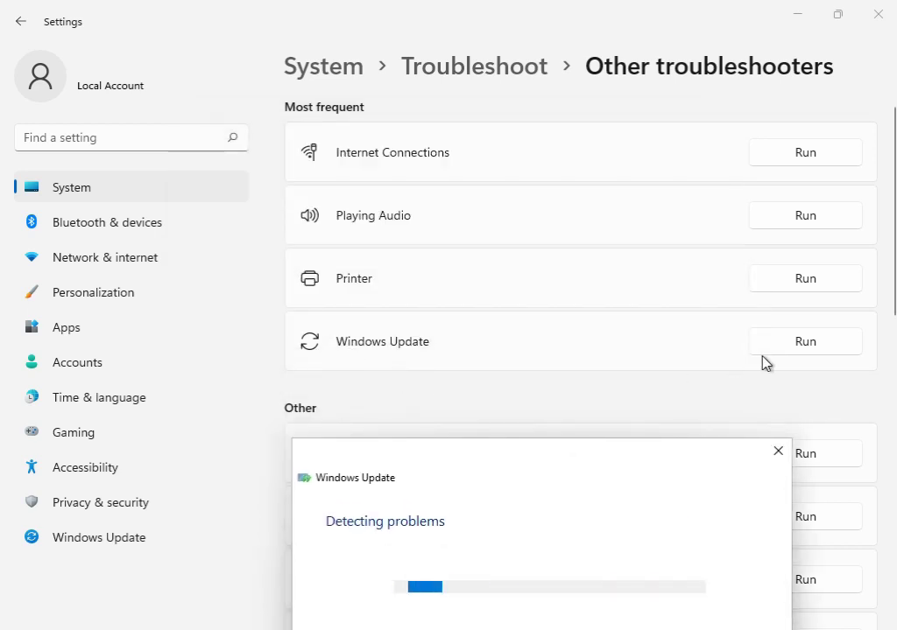
pyautogui.moveTo(582, 470); pyautogui.dragTo(554, 146)
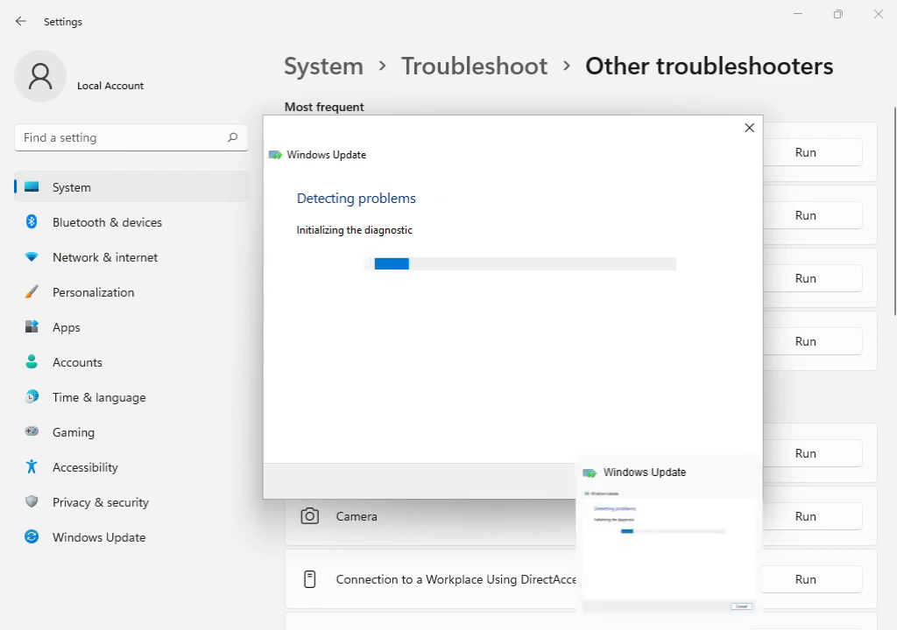
pyautogui.press('super+d')
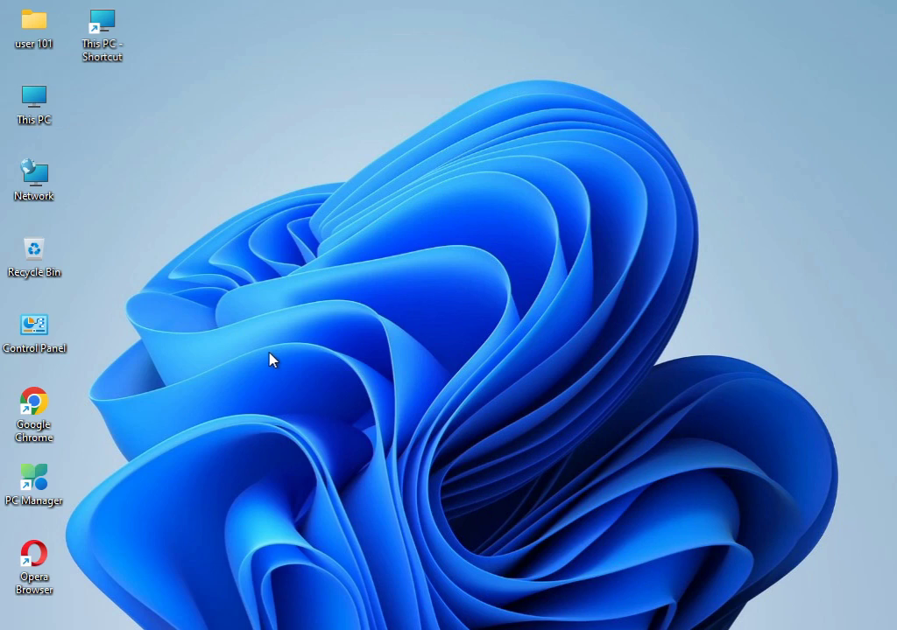
# Open the %temp% folder through the Run dialog.
pyautogui.press('super+r')
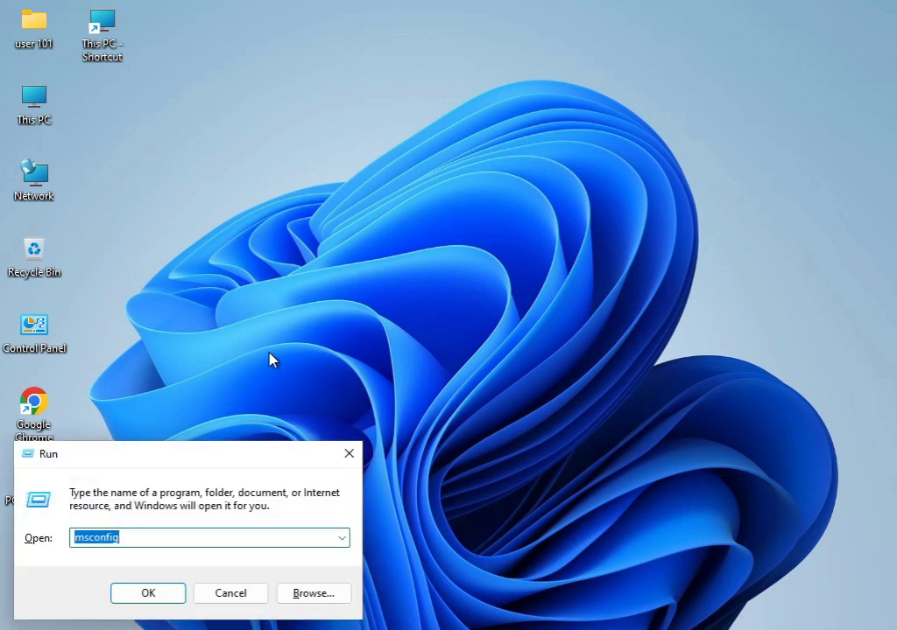
pyautogui.write('%temp%')
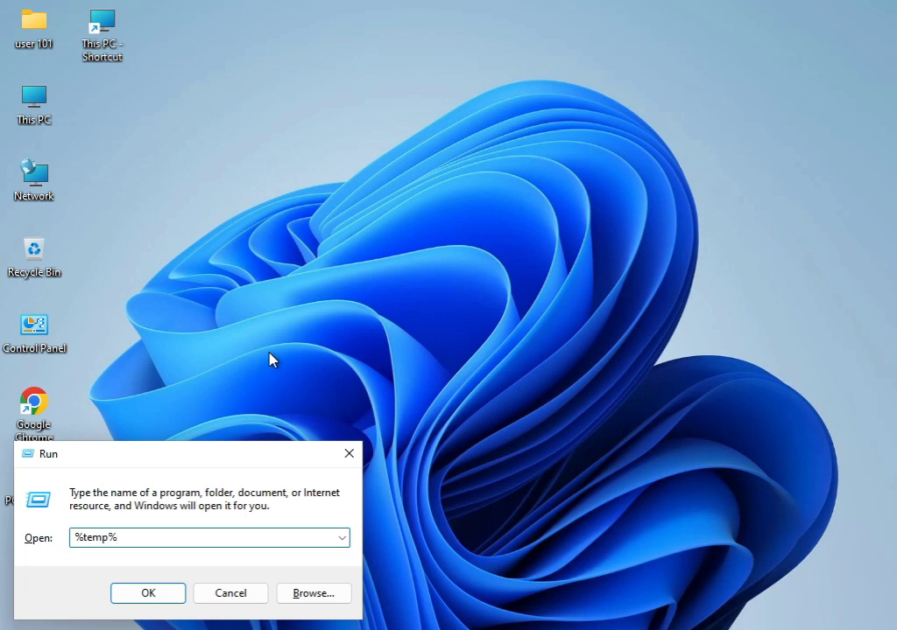
pyautogui.press('Return')
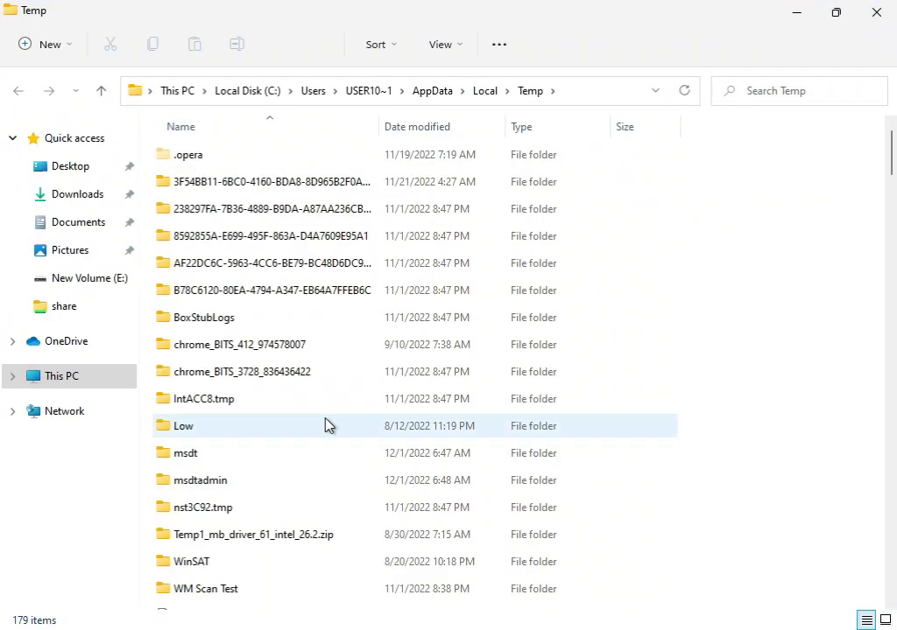
# Permanently delete all 179 Temp folder items, granting administrator permission.
pyautogui.hotkey('ctrl', 'a')
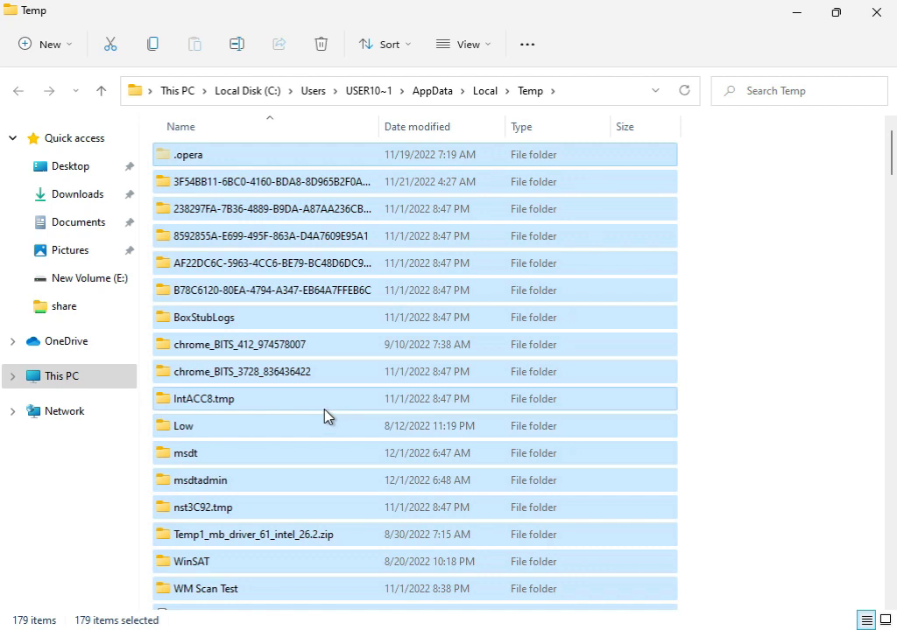
pyautogui.hotkey('shift', 'Delete')
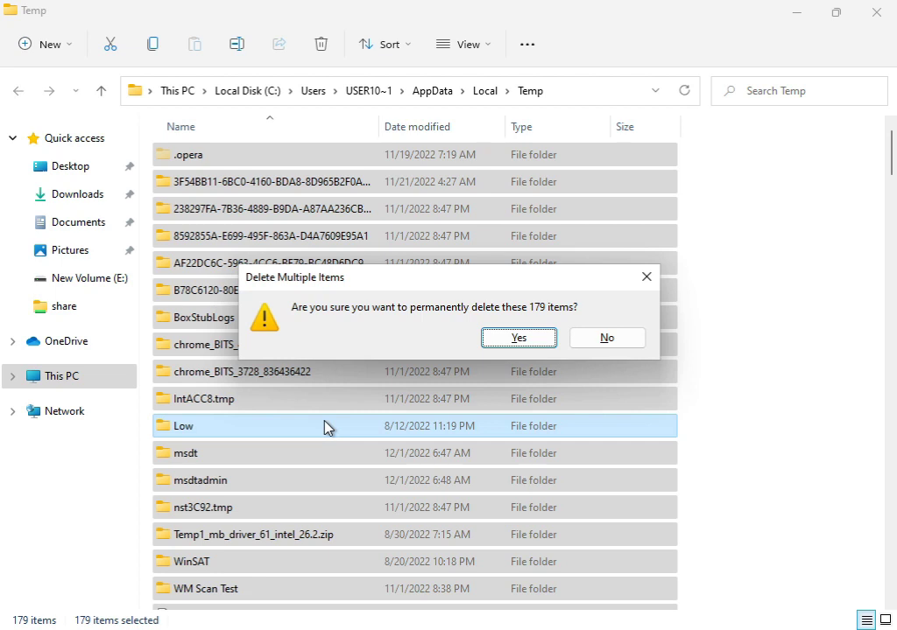
pyautogui.click(500, 338)
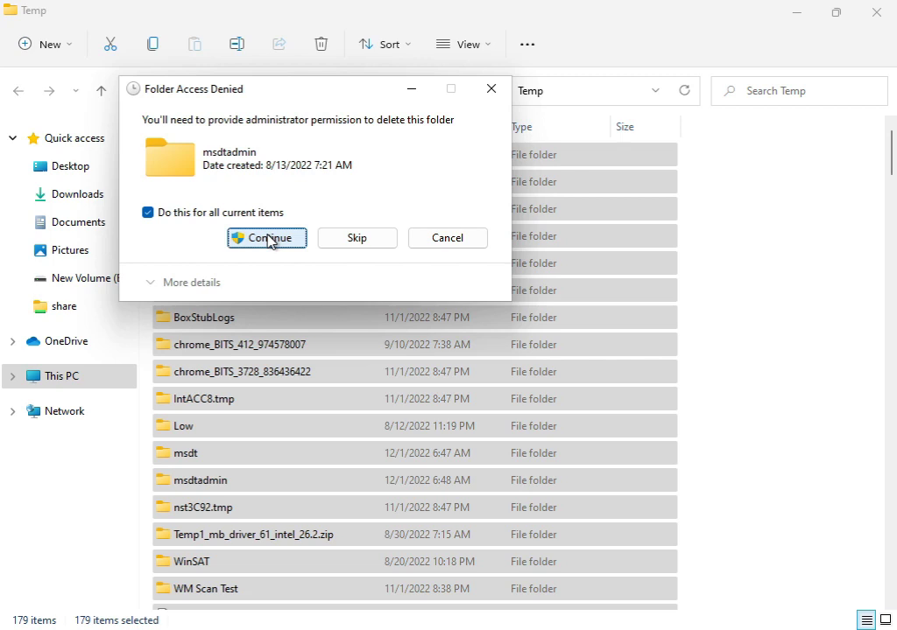
pyautogui.click(268, 239)
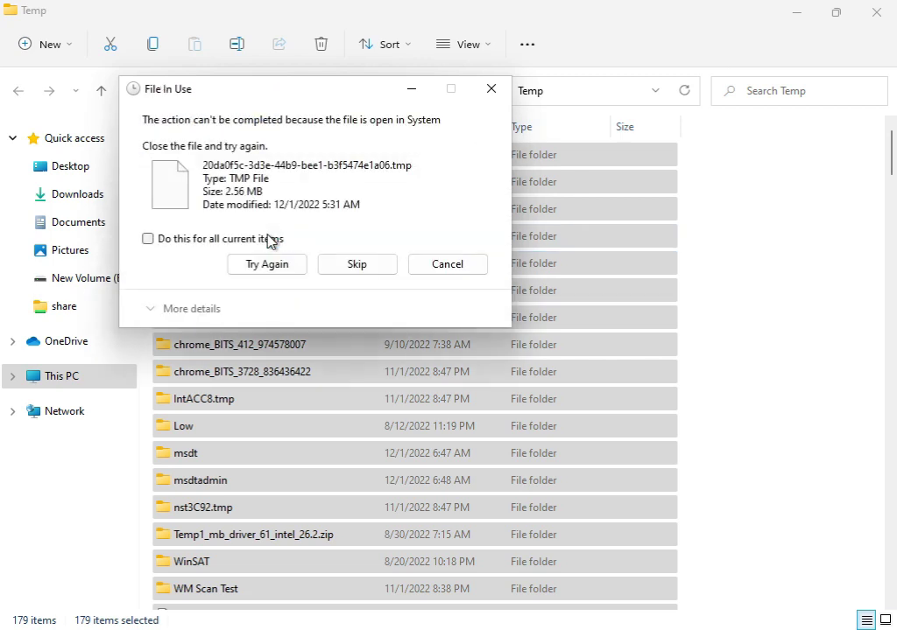
# Skip all files still in use, leaving six items, and close the Temp folder.
pyautogui.click(224, 239)
pyautogui.click(252, 265)
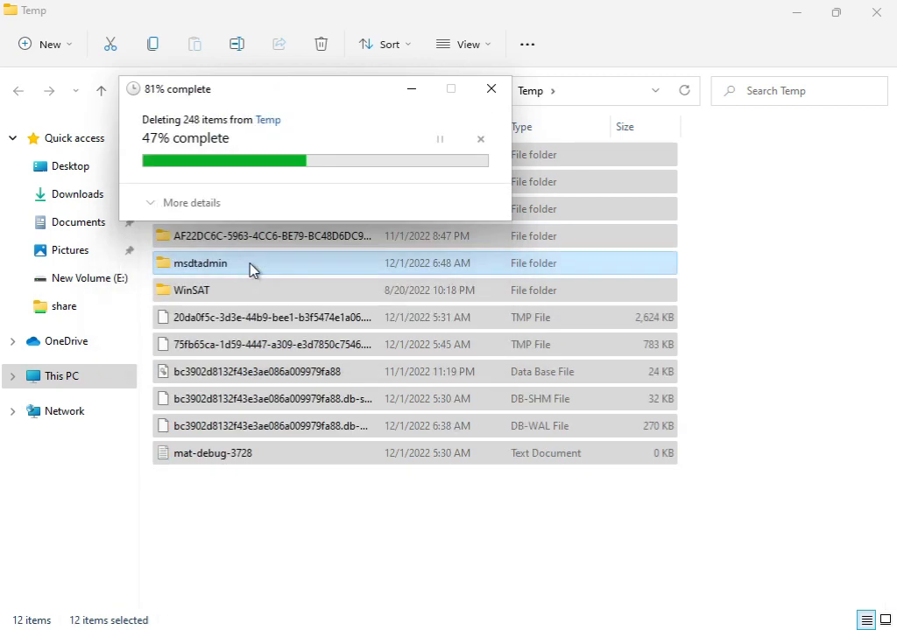
pyautogui.click(218, 245)
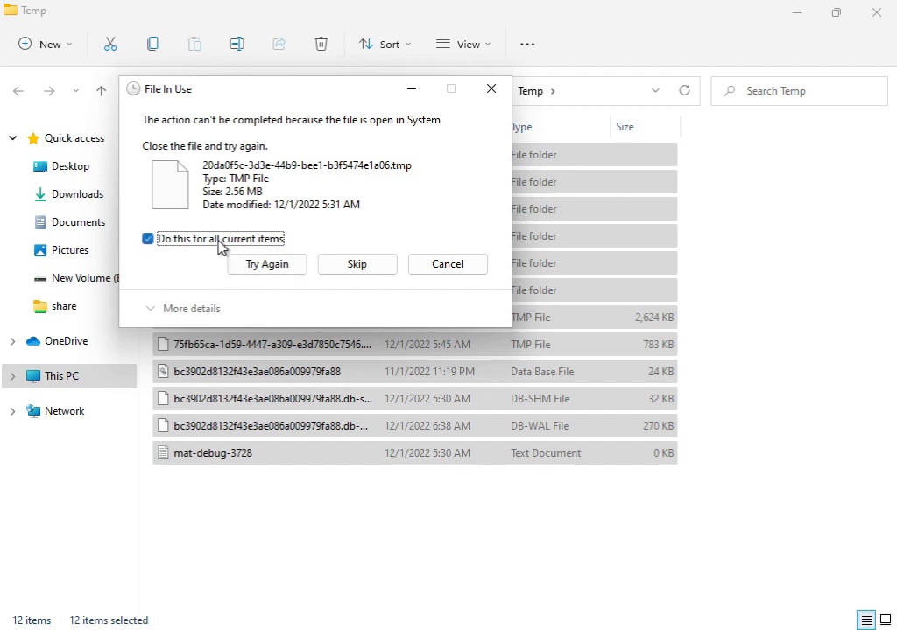
pyautogui.click(335, 266)
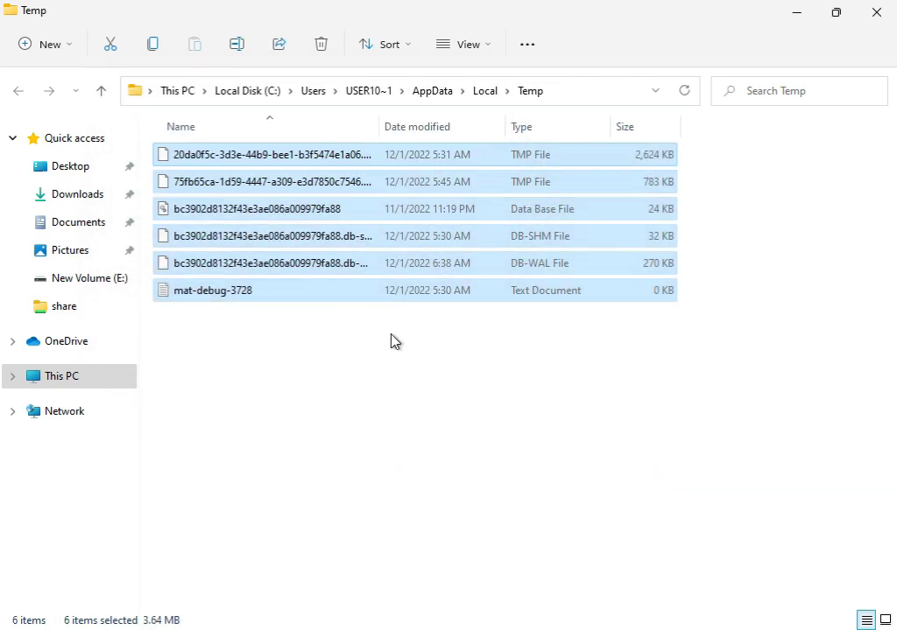
pyautogui.click(876, 12)
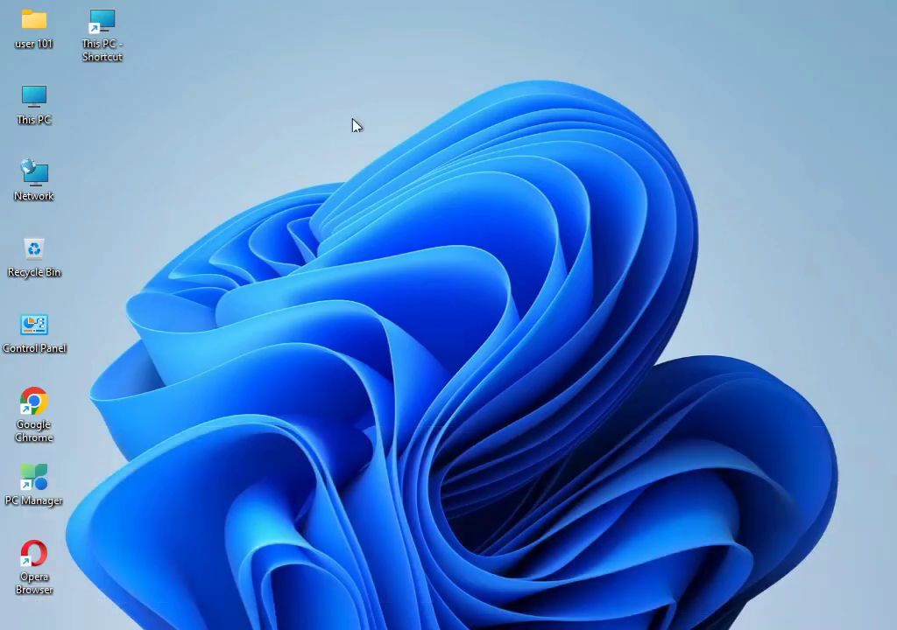
# Open the Properties of Local Disk (C:) from This PC.
pyautogui.doubleClick(46, 104)
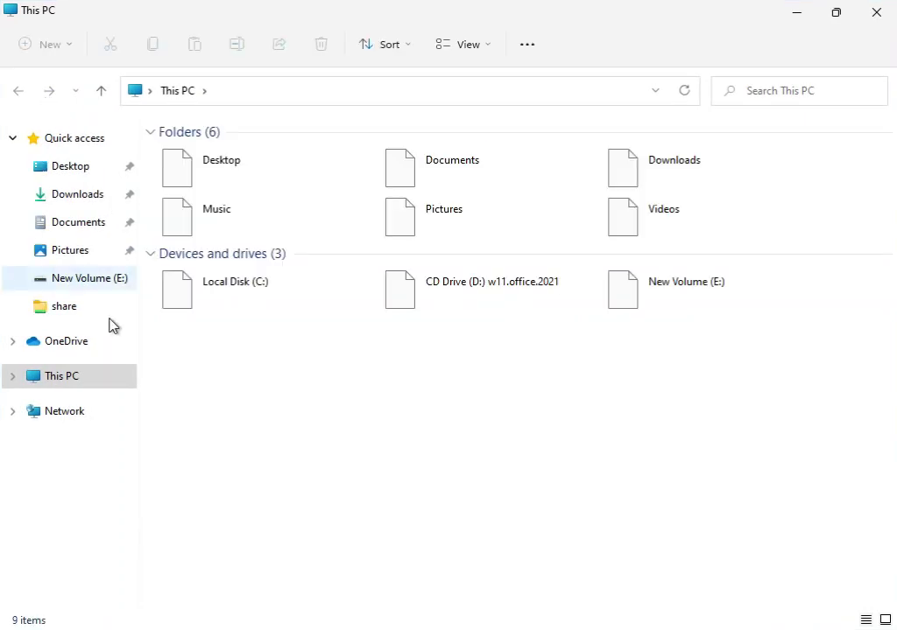
pyautogui.click(239, 293)
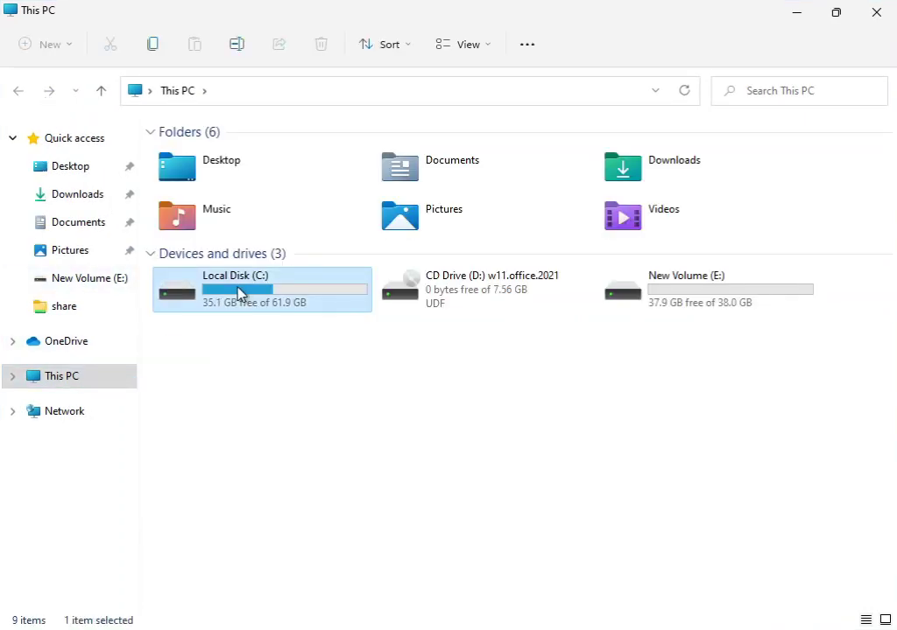
pyautogui.rightClick(241, 295)
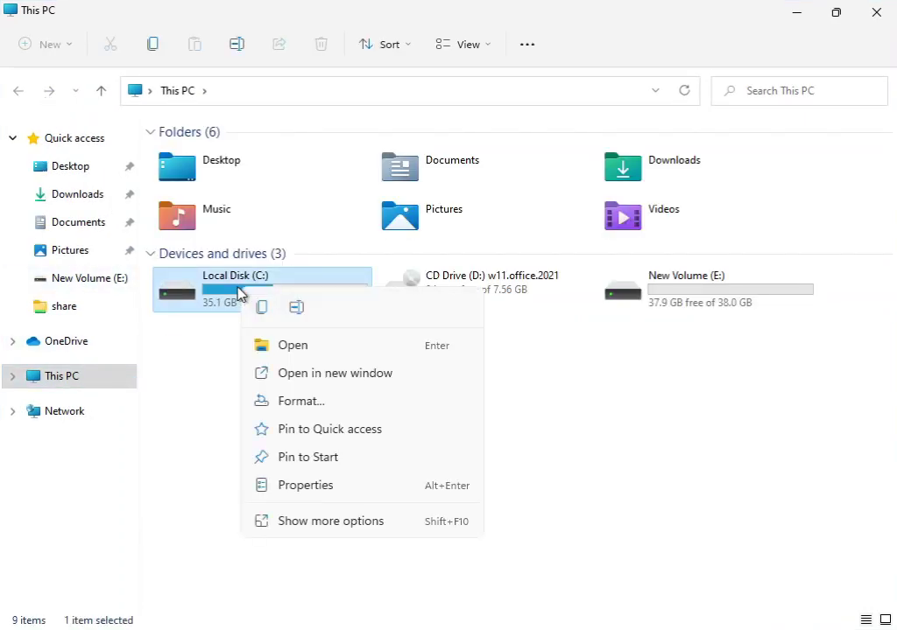
pyautogui.click(307, 524)
pyautogui.click(339, 511)
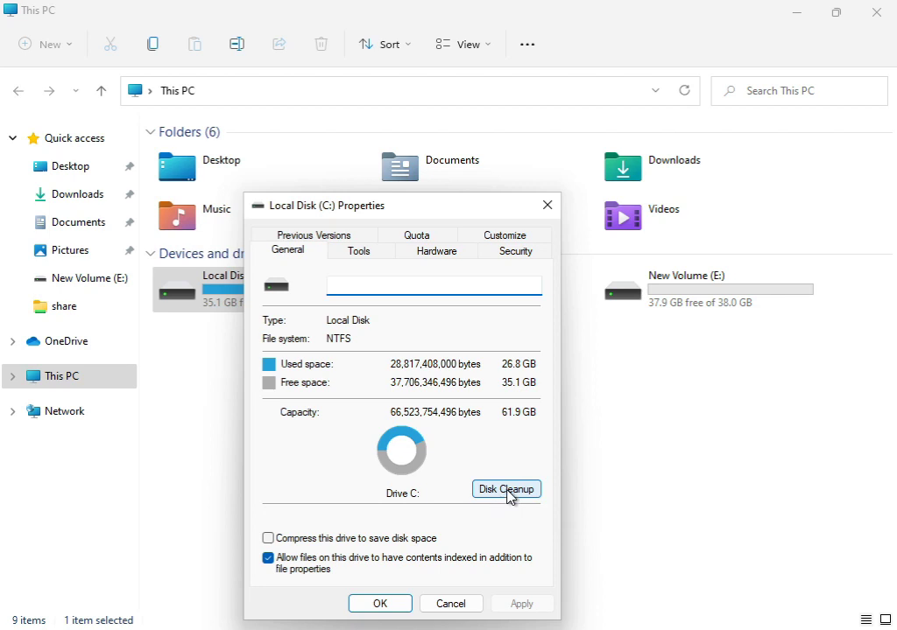
# Run Disk Cleanup on C:, tick Windows error reports, and rescan including system files.
pyautogui.click(508, 493)
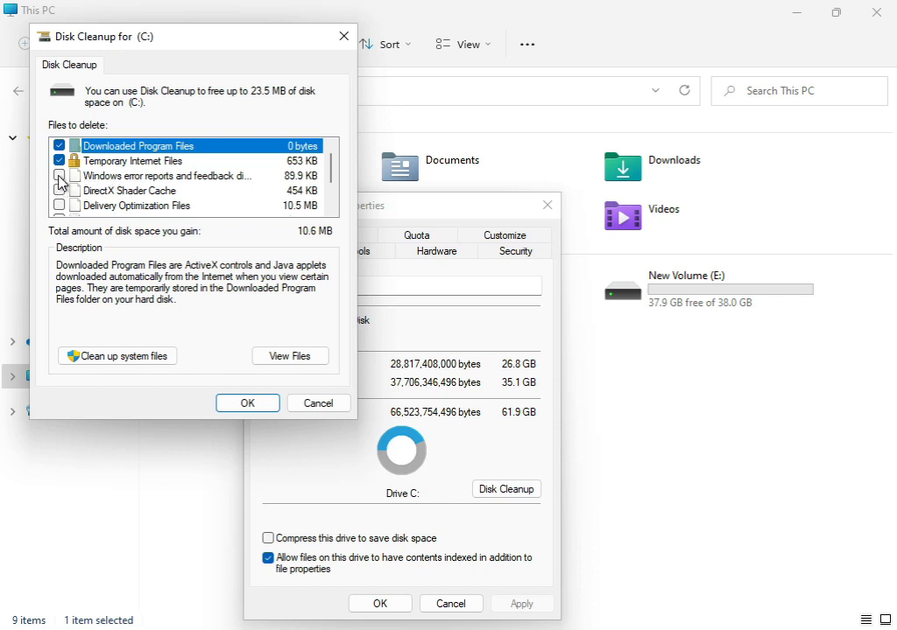
pyautogui.click(60, 176)
pyautogui.click(96, 356)
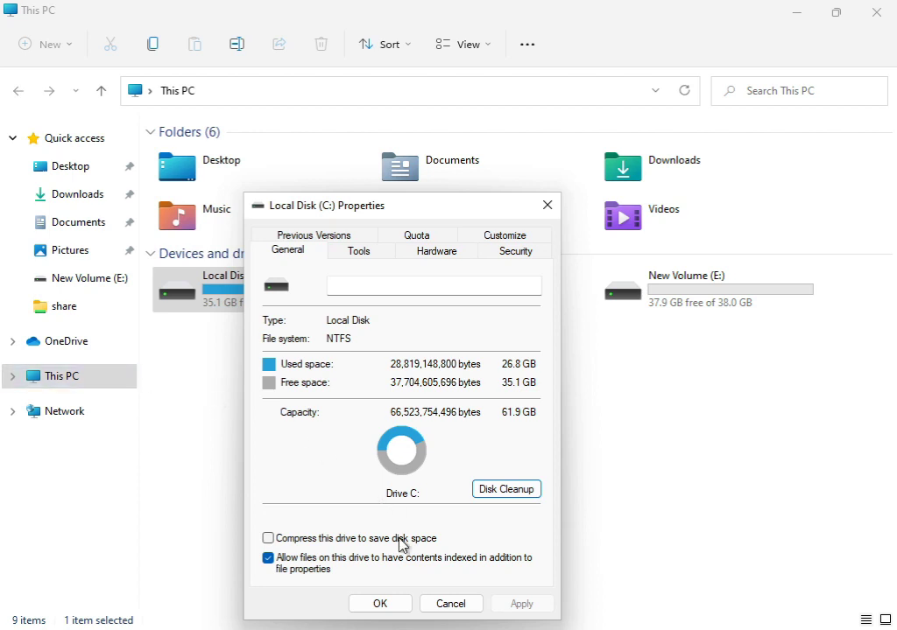
# Confirm Disk Cleanup's permanent file deletion on drive C and close This PC.
pyautogui.click(381, 604)
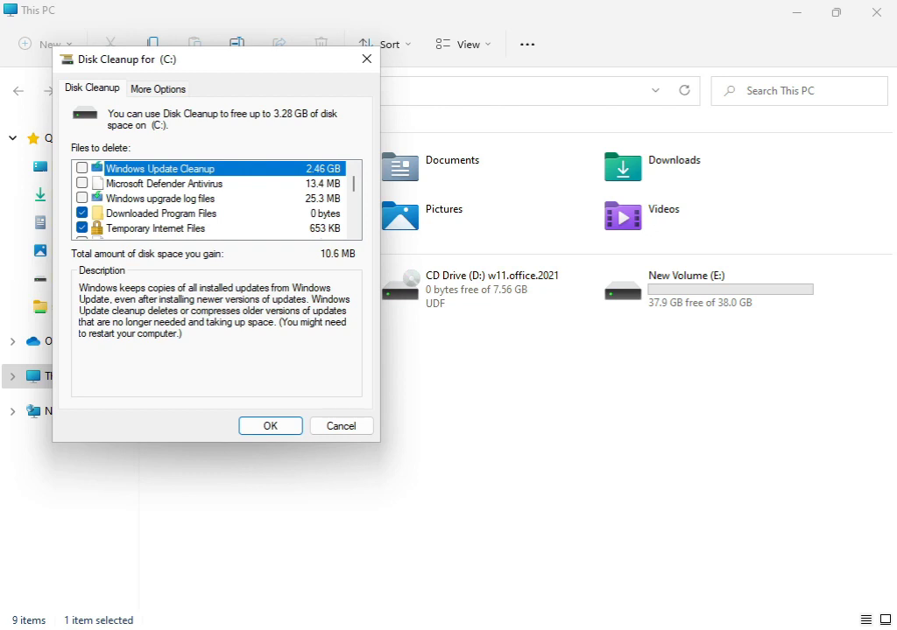
pyautogui.click(245, 429)
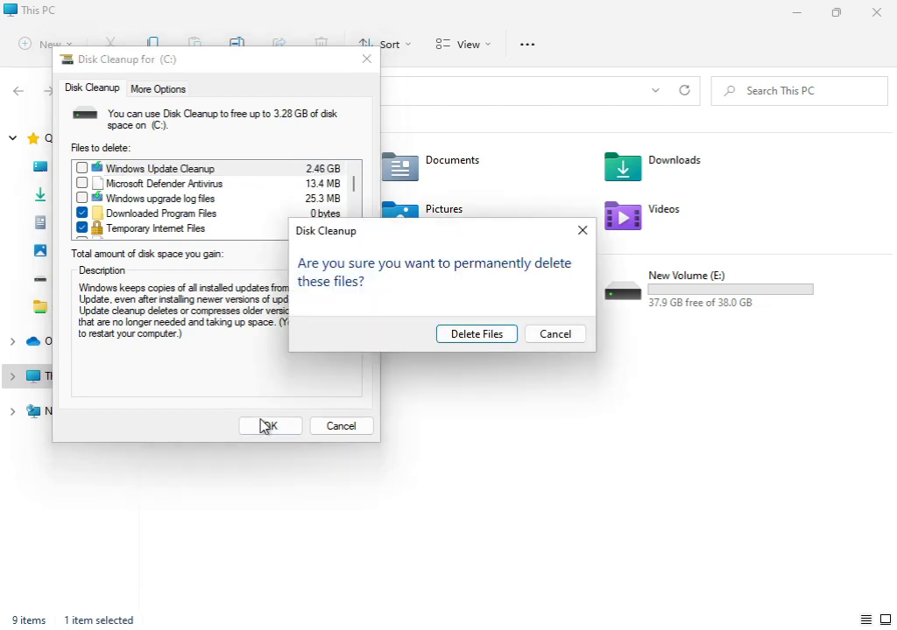
pyautogui.click(503, 338)
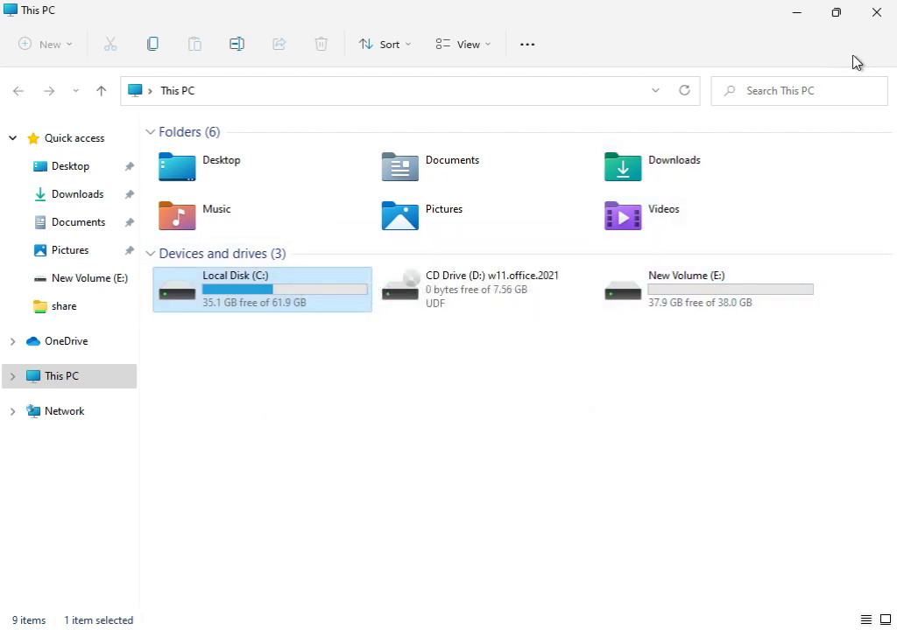
pyautogui.click(869, 19)
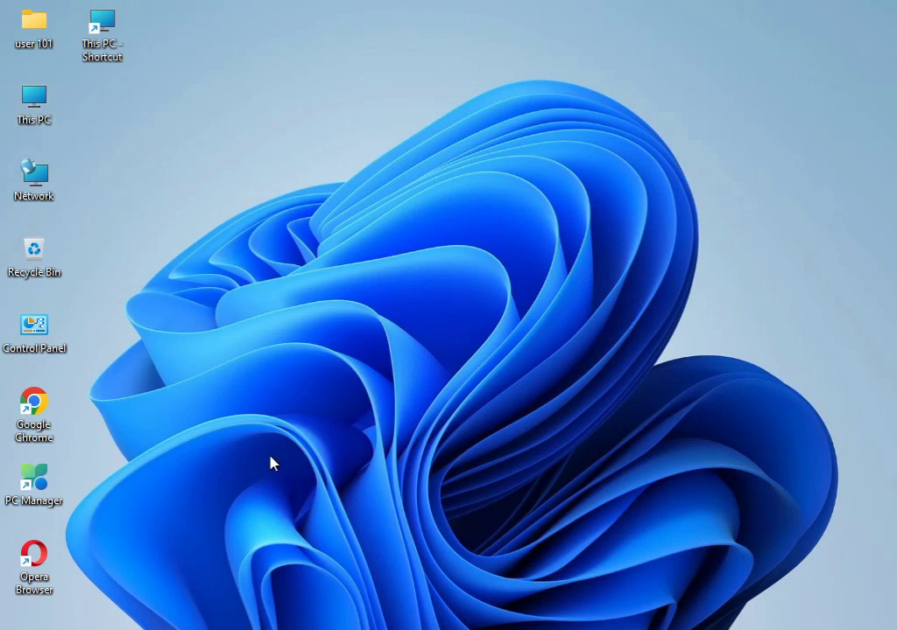
# Search for cmd and launch Command Prompt as administrator, accepting the UAC prompt.
pyautogui.press('super')
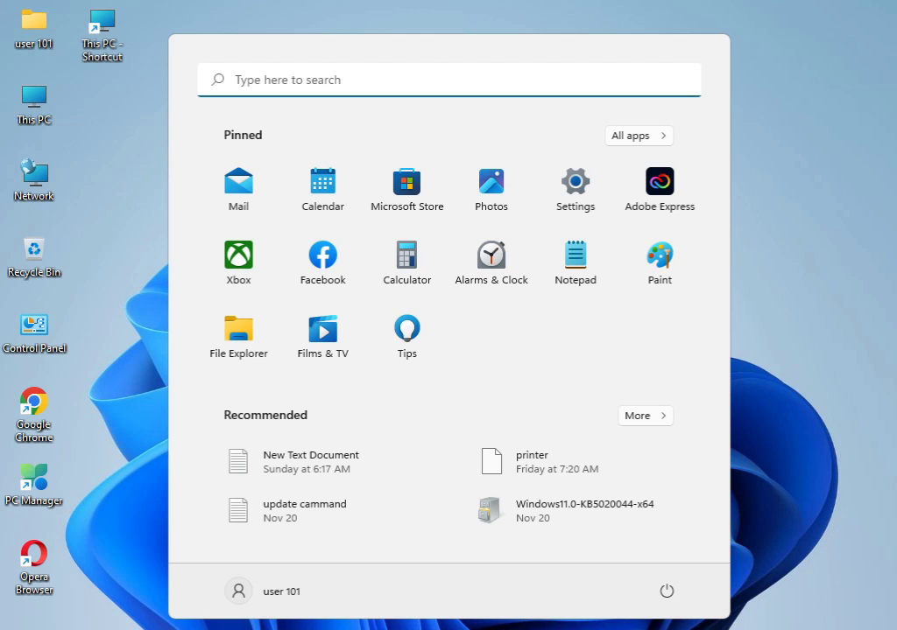
pyautogui.write('cmd')
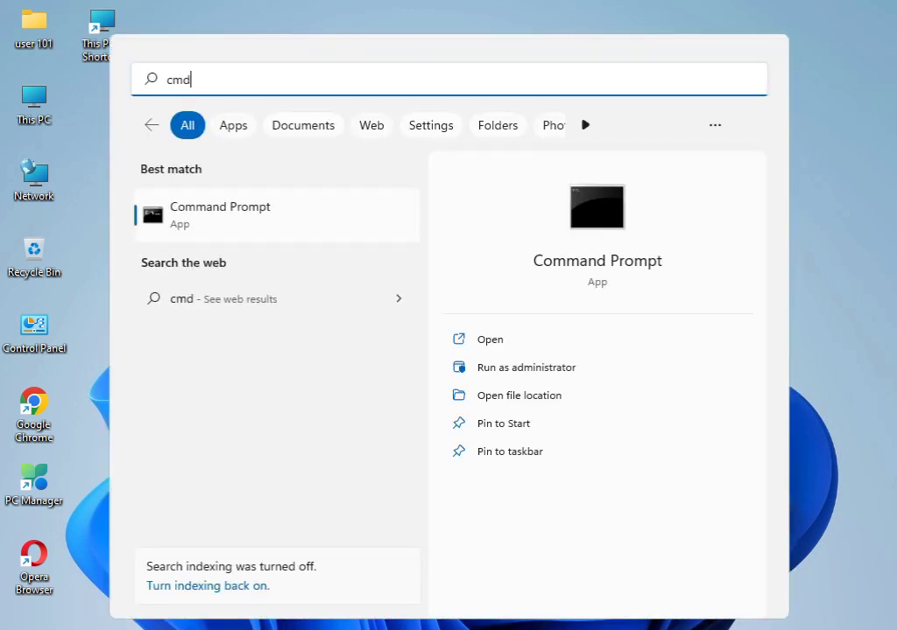
pyautogui.click(260, 225)
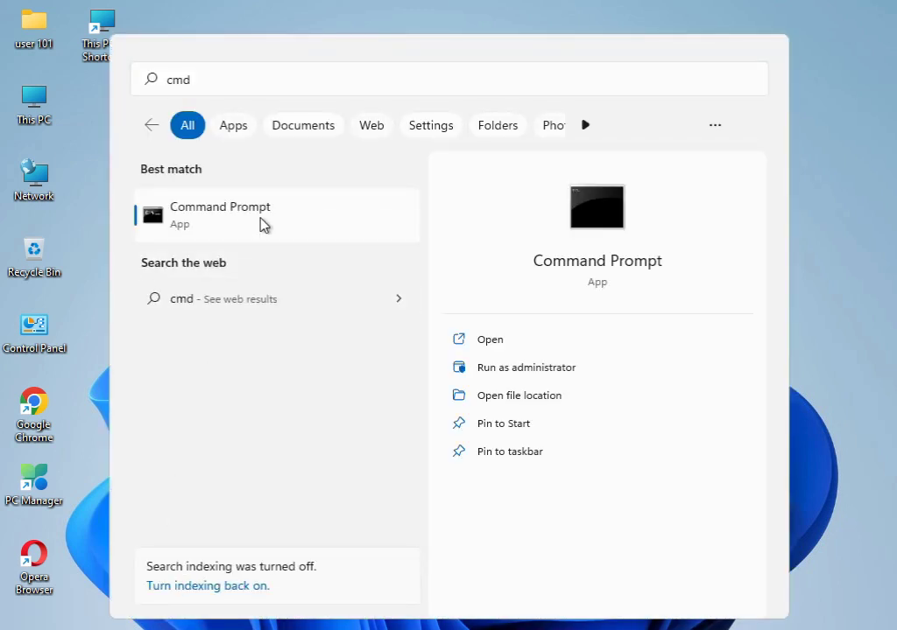
pyautogui.rightClick(261, 225)
pyautogui.click(300, 245)
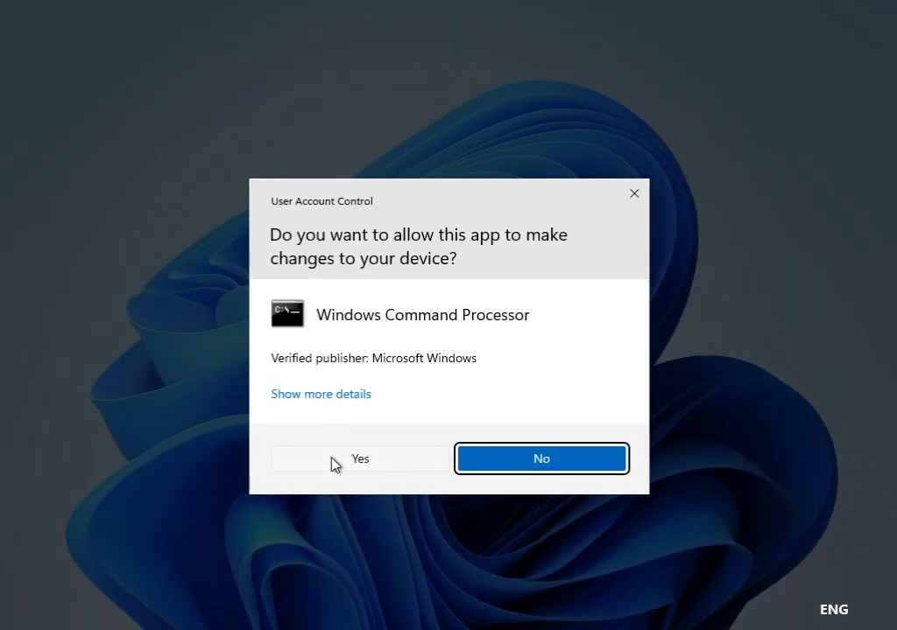
pyautogui.click(332, 465)
pyautogui.write('sfc /cannow')
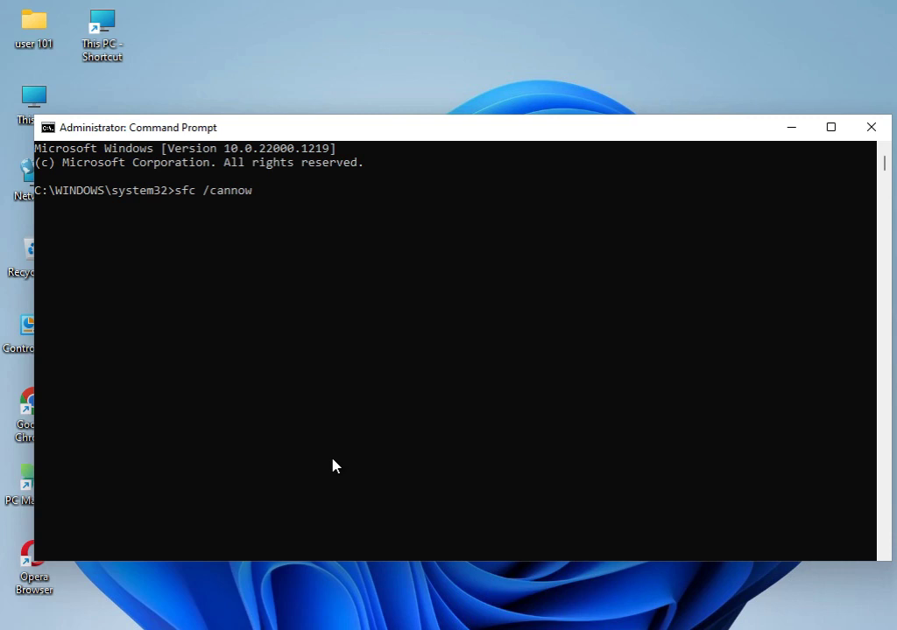
# Fix the typo so the command reads sfc /scannow and run it.
pyautogui.press('BackSpace')
pyautogui.press('BackSpace')
pyautogui.press('BackSpace')
pyautogui.press('BackSpace')
pyautogui.press('BackSpace')
pyautogui.press('BackSpace')
pyautogui.write('scanno')
pyautogui.write('w')
pyautogui.press('Return')
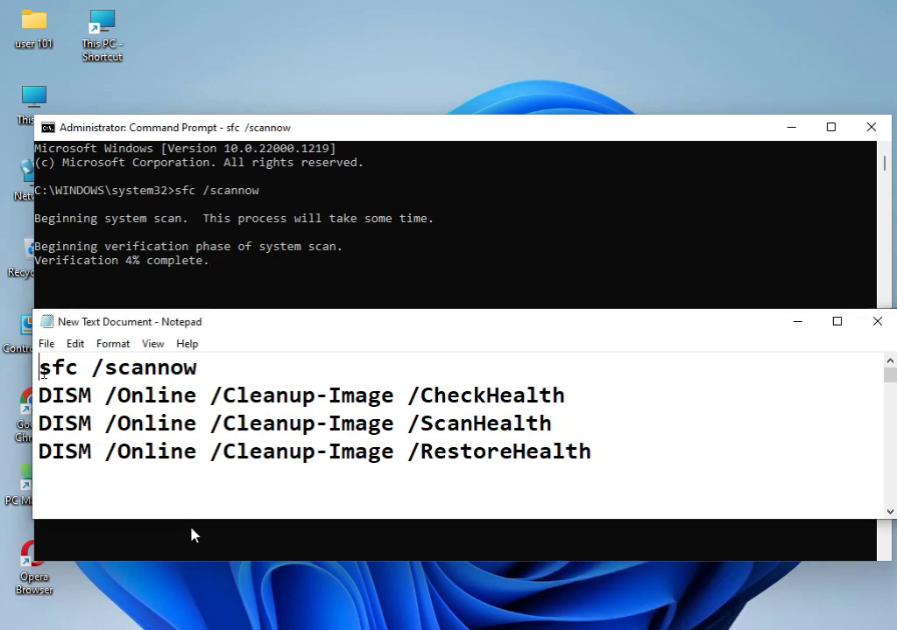
pyautogui.moveTo(43, 371); pyautogui.dragTo(201, 367)
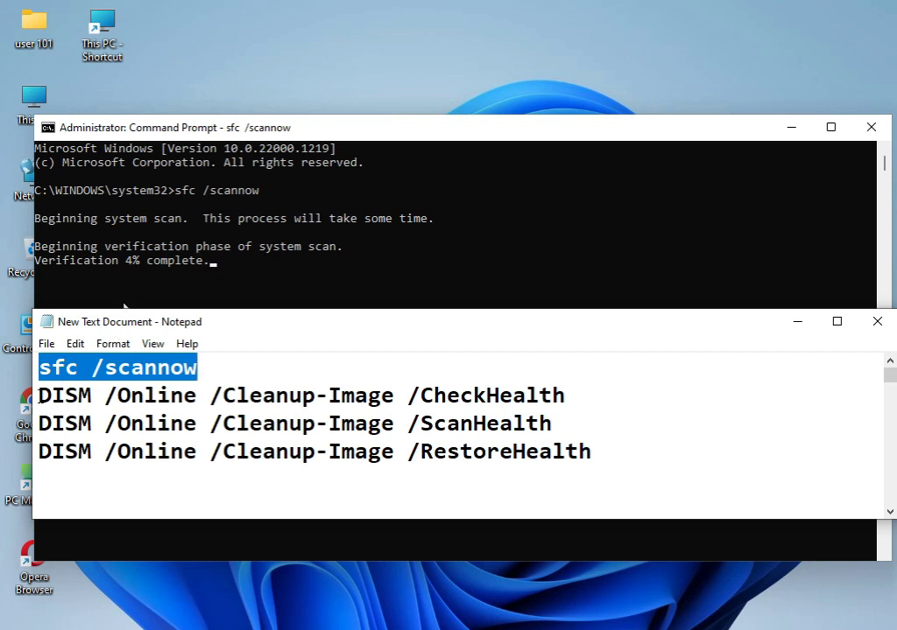
pyautogui.moveTo(38, 396); pyautogui.dragTo(566, 395)
pyautogui.moveTo(39, 423); pyautogui.dragTo(552, 424)
pyautogui.moveTo(39, 452); pyautogui.dragTo(604, 436)
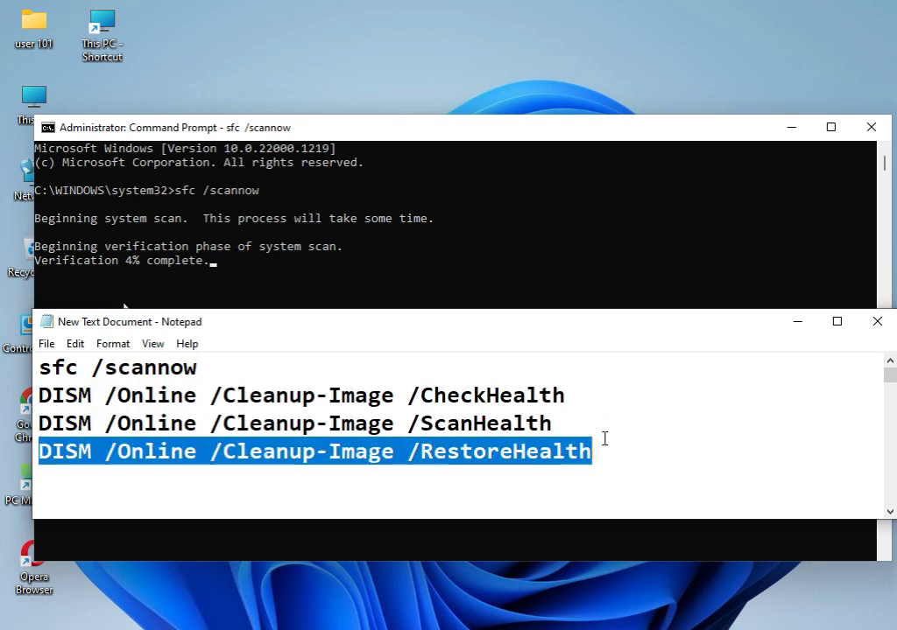